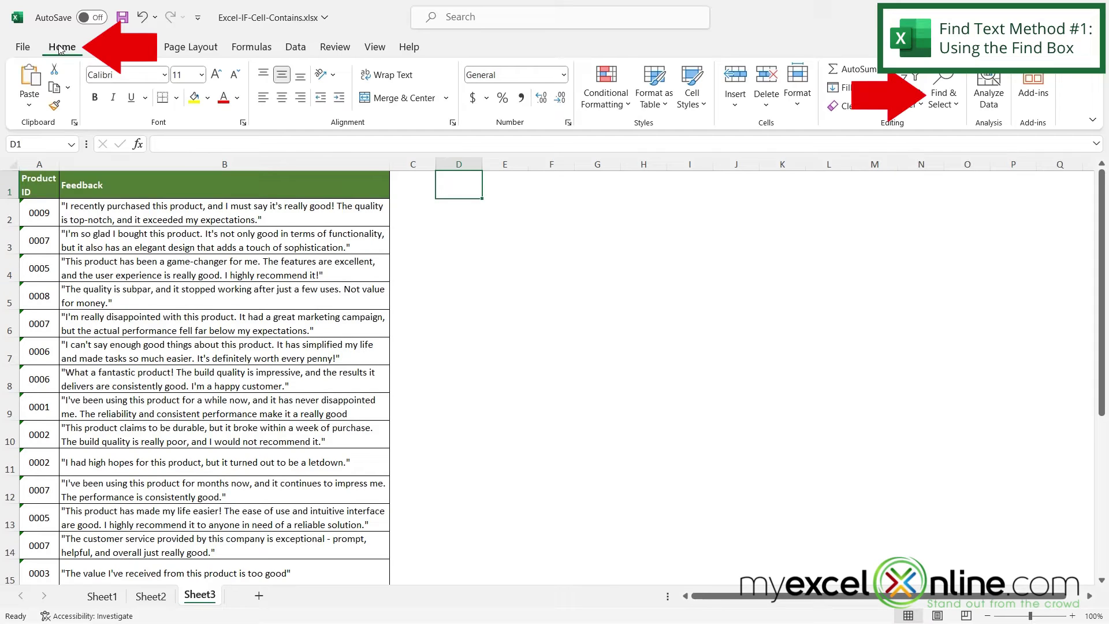
Step: Find all 12 cells containing 'good' and go to the match in B14
click(956, 110)
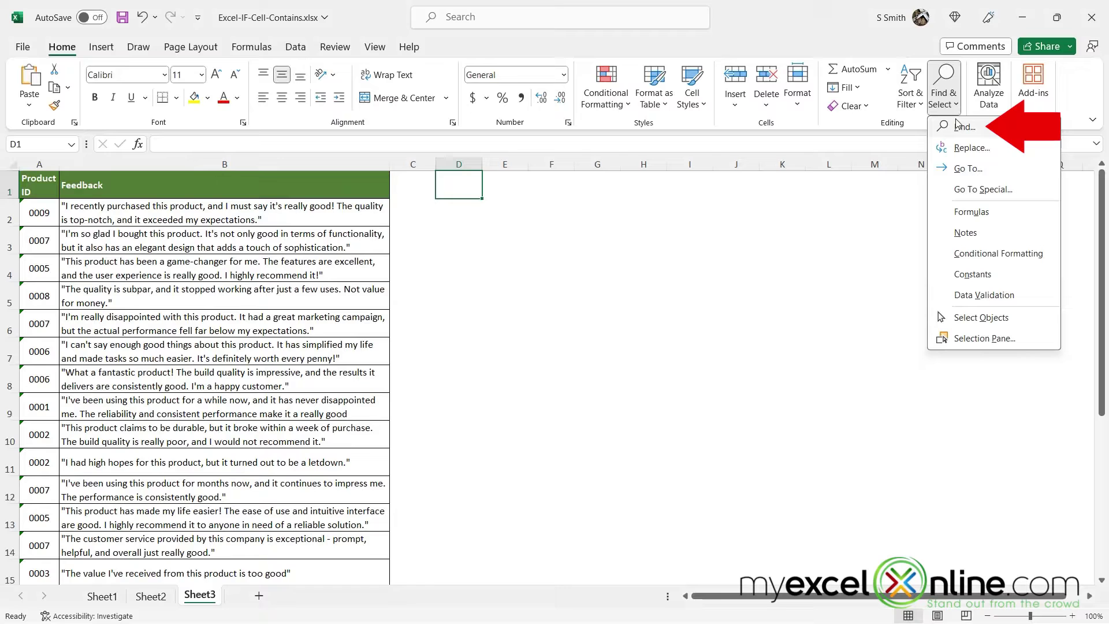
click(960, 127)
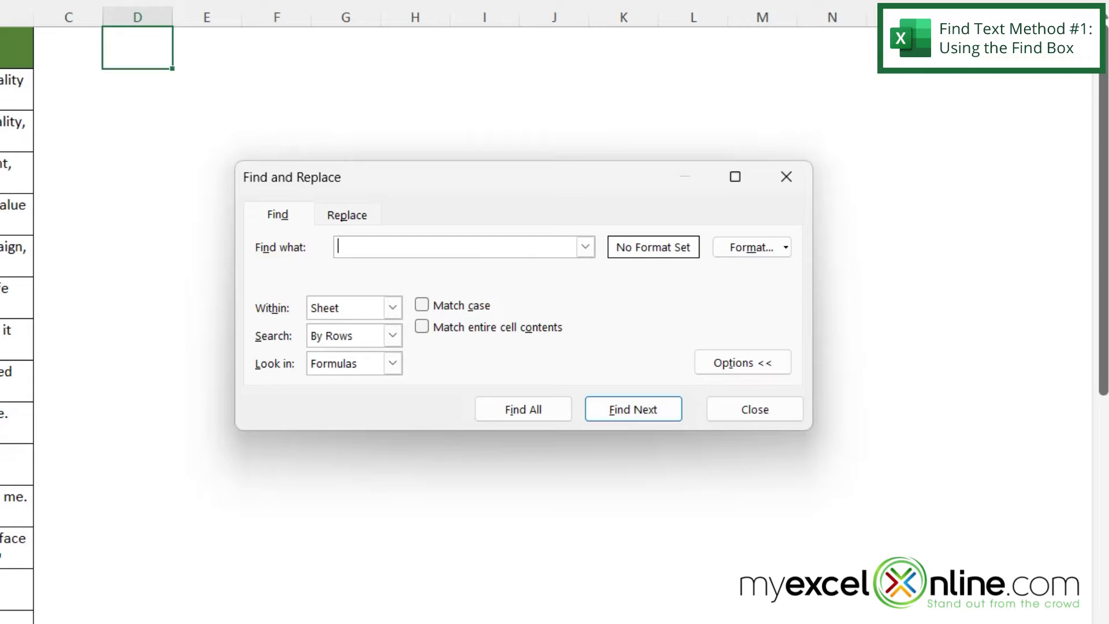
text(good)
click(515, 411)
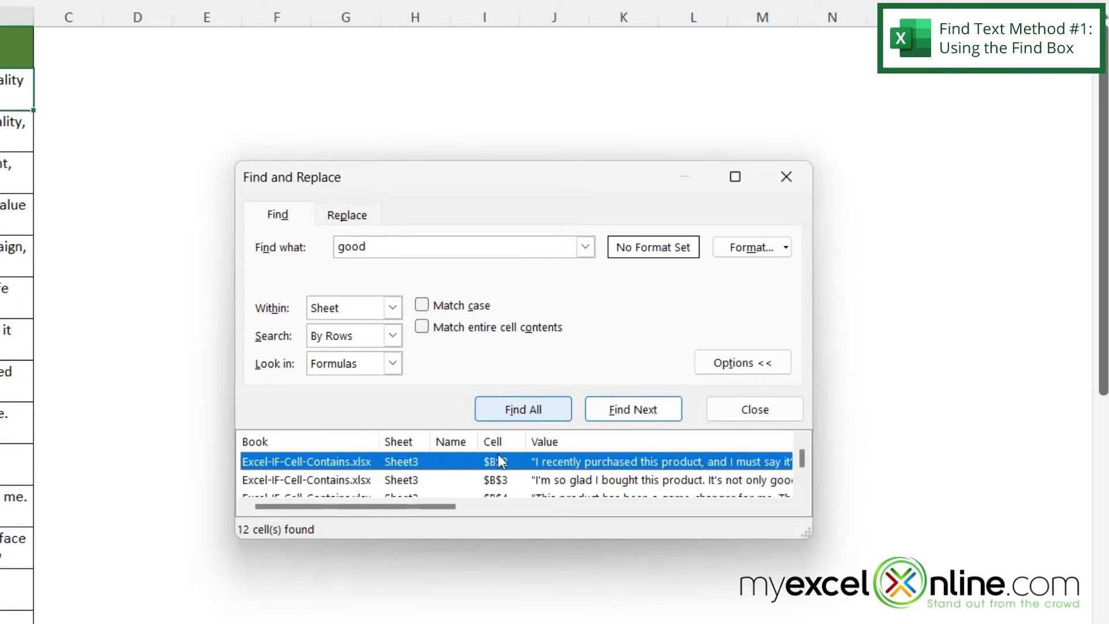
double_click(624, 538)
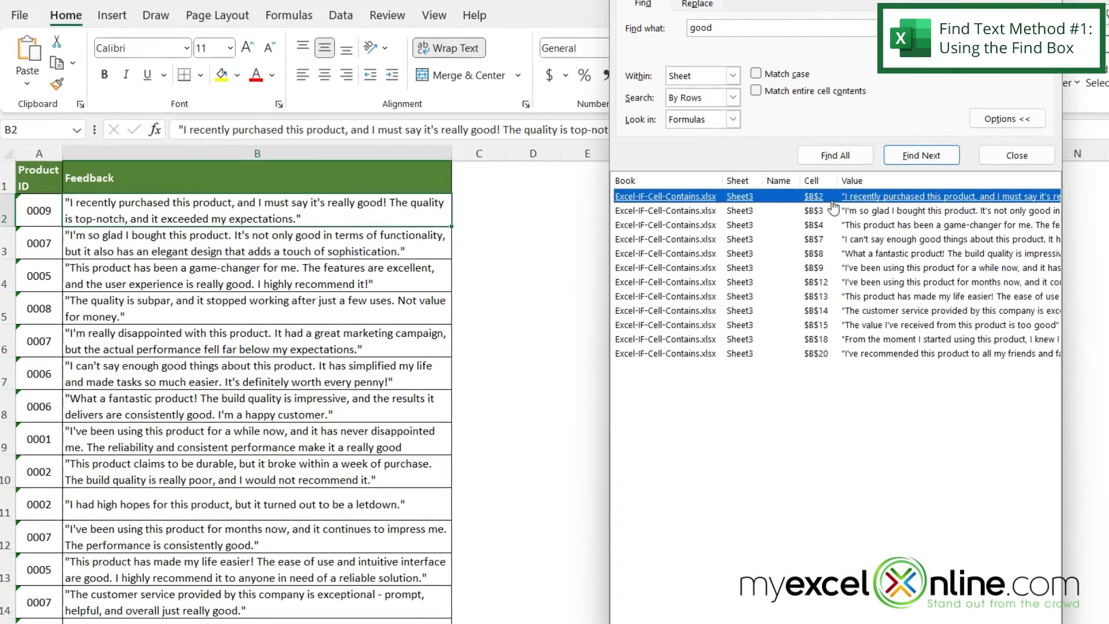
click(882, 315)
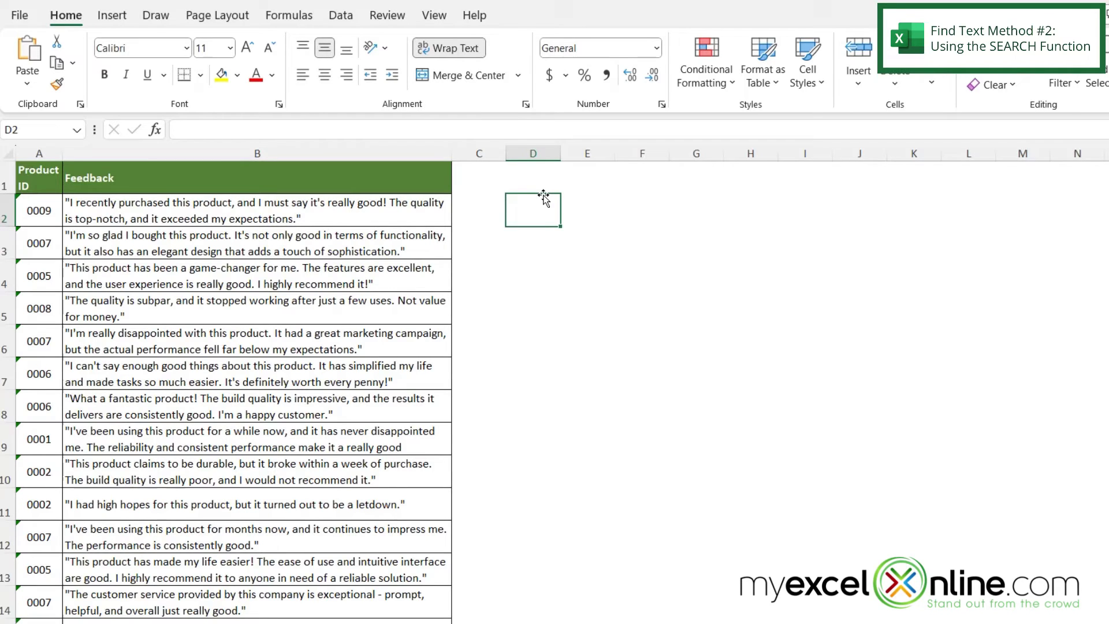
Step: Enter =SEARCH("good",B2) in D2 so it returns position 64
text(=sear)
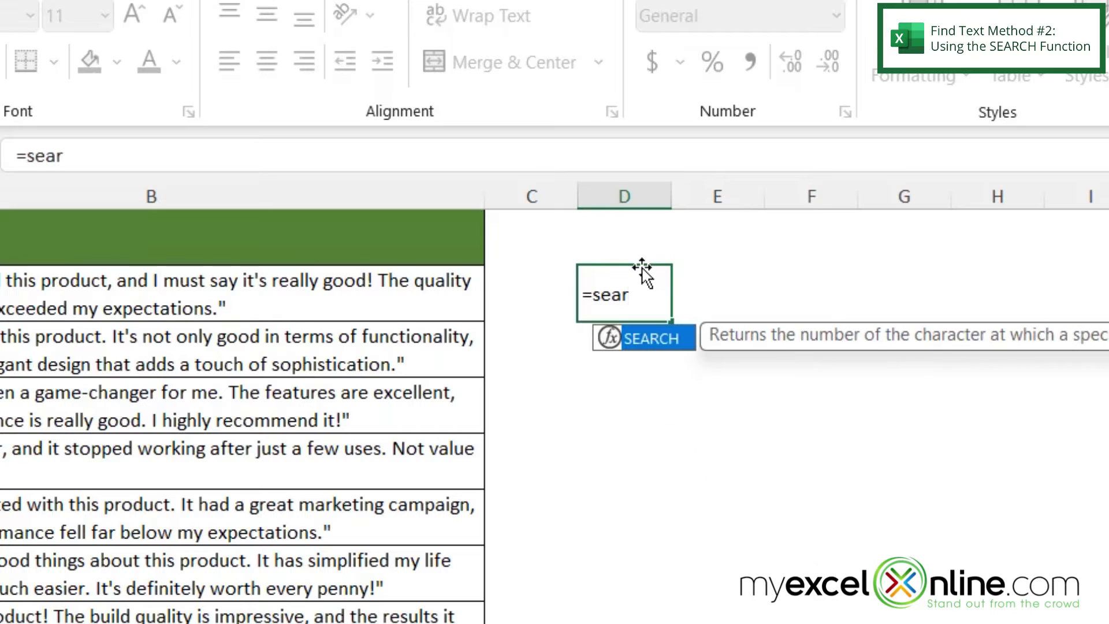
text(ch()
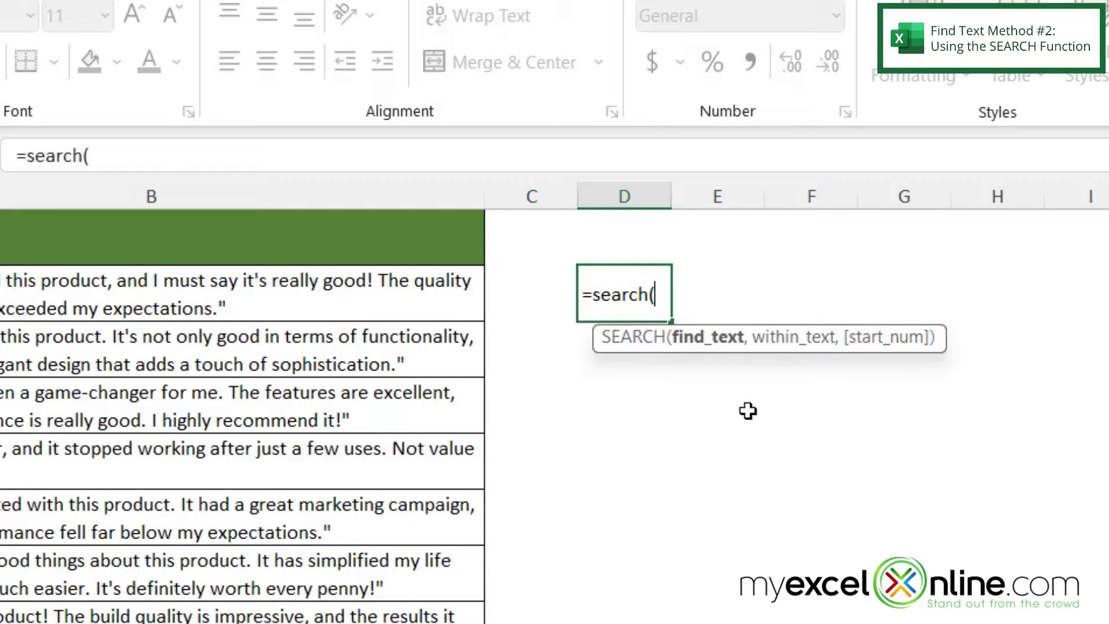
text("go)
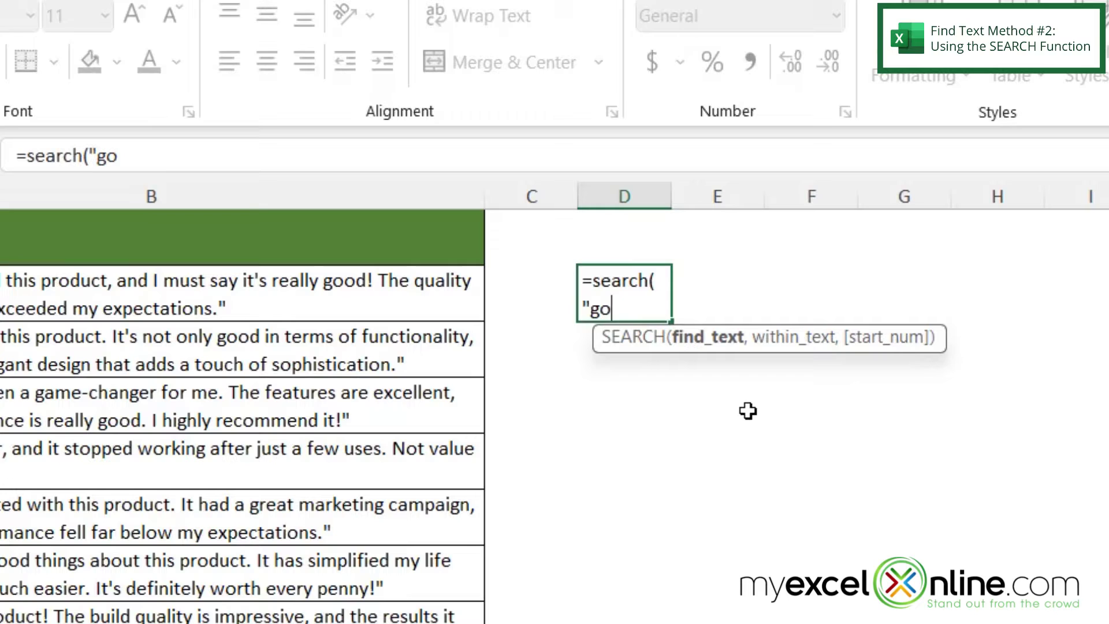
text(od")
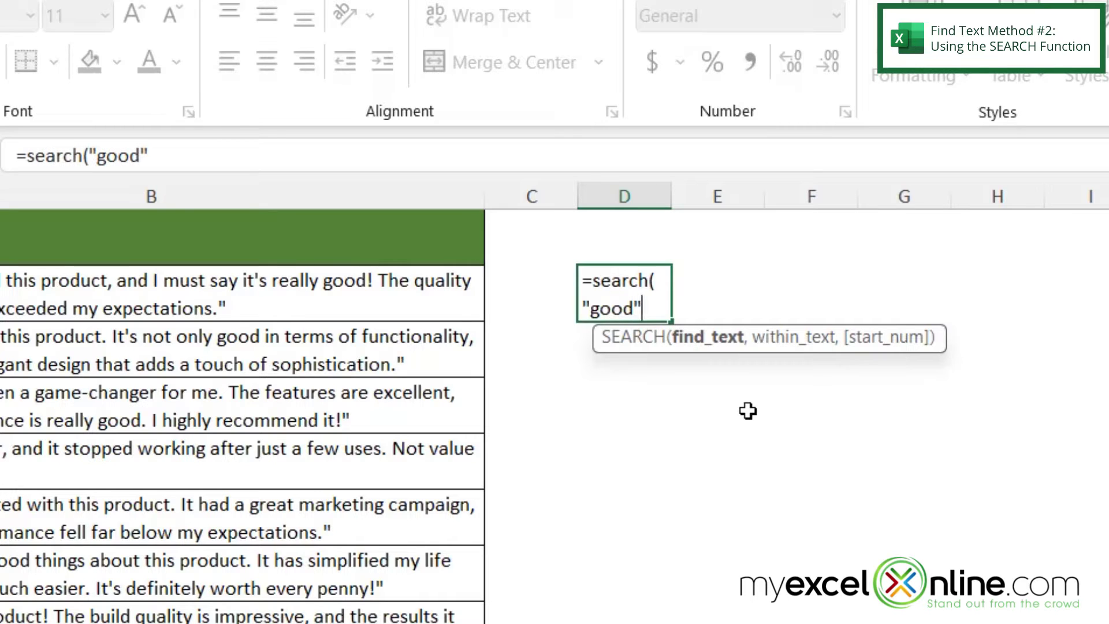
text(,)
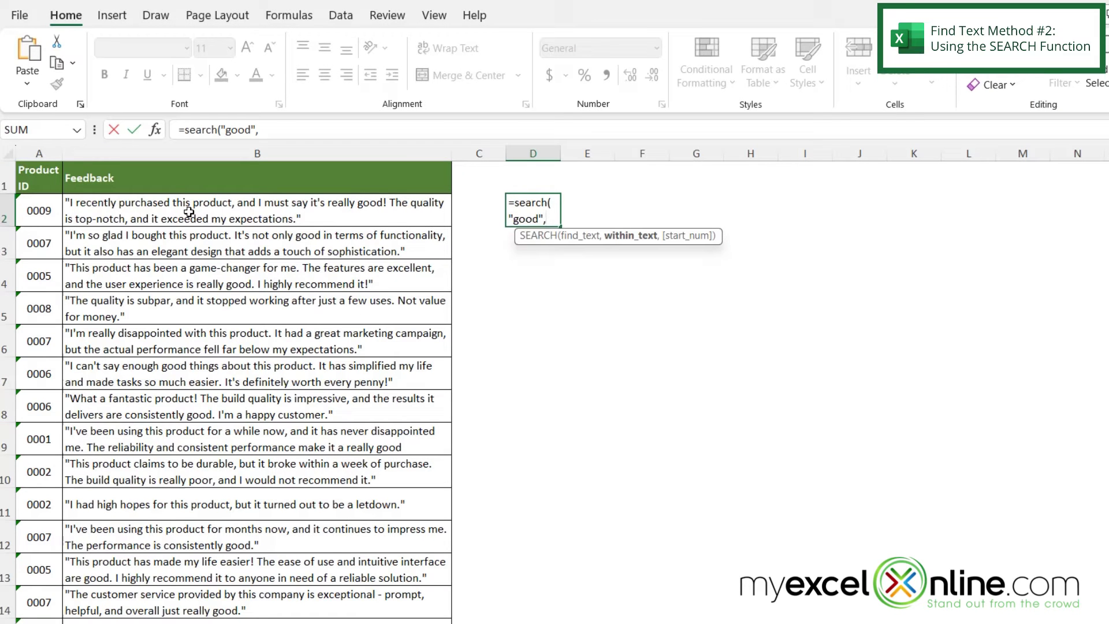
click(189, 212)
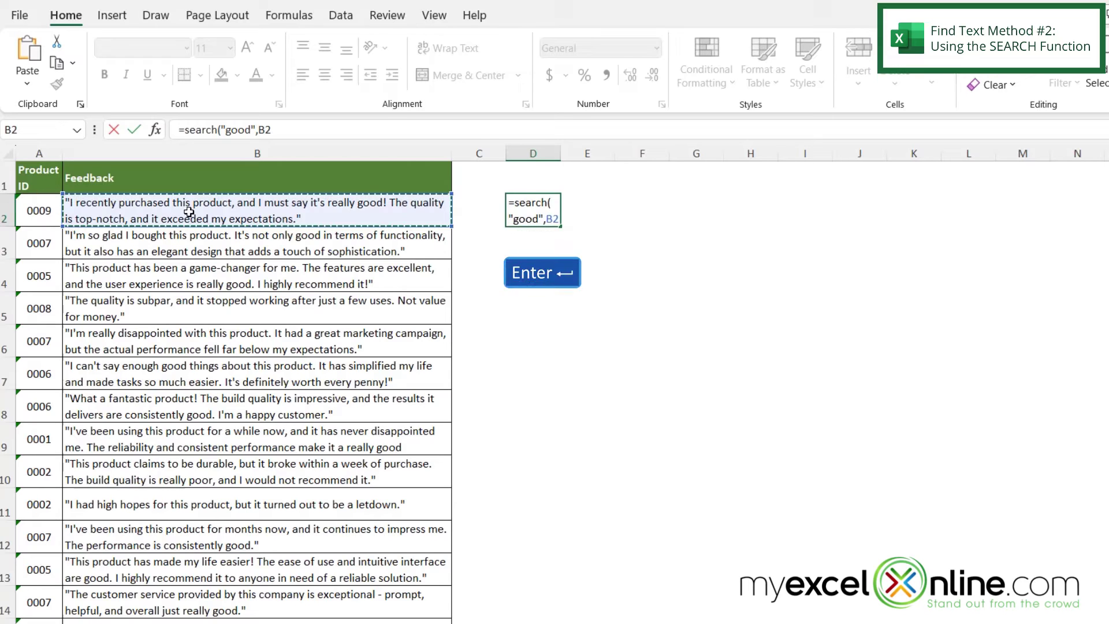
key(Return)
click(542, 216)
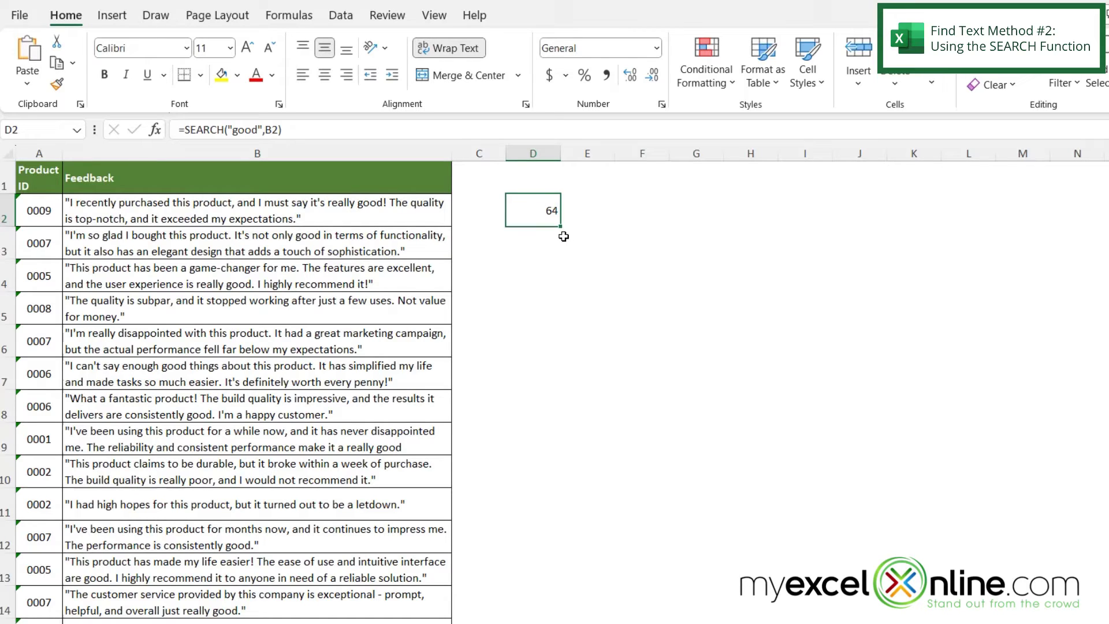
Step: Fill the SEARCH formula from D2 down to D20, showing positions or #VALUE!
drag(561, 227, 528, 549)
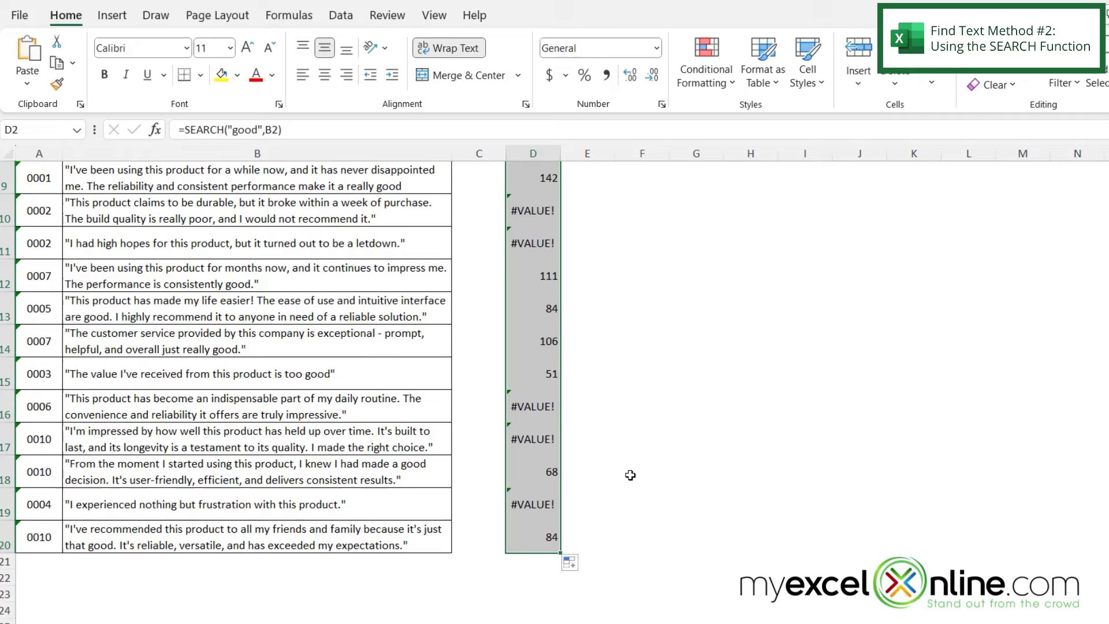
scroll(630, 475, up, 3)
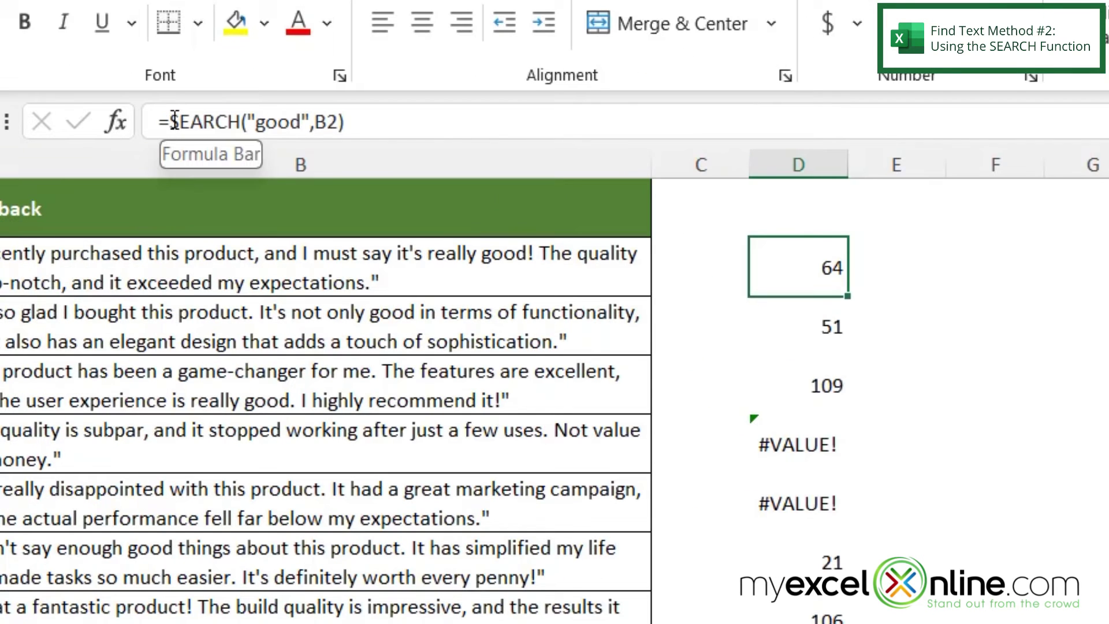
Step: Wrap D2's formula as =ISNUMBER(SEARCH("good",B2)) and fill it down column D
click(170, 121)
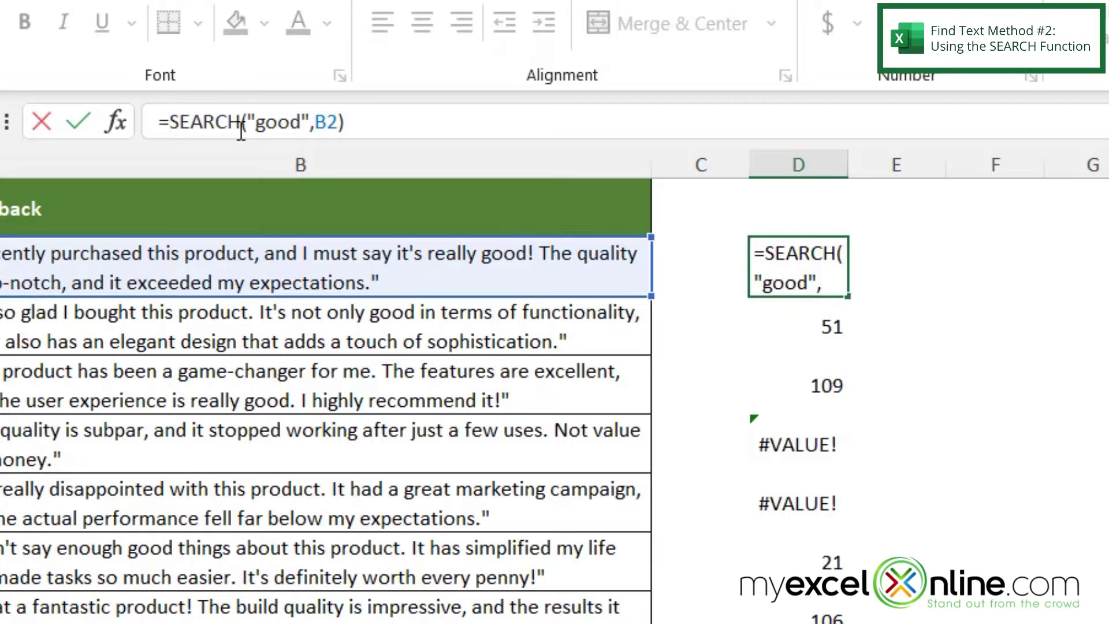
text(isnumber)
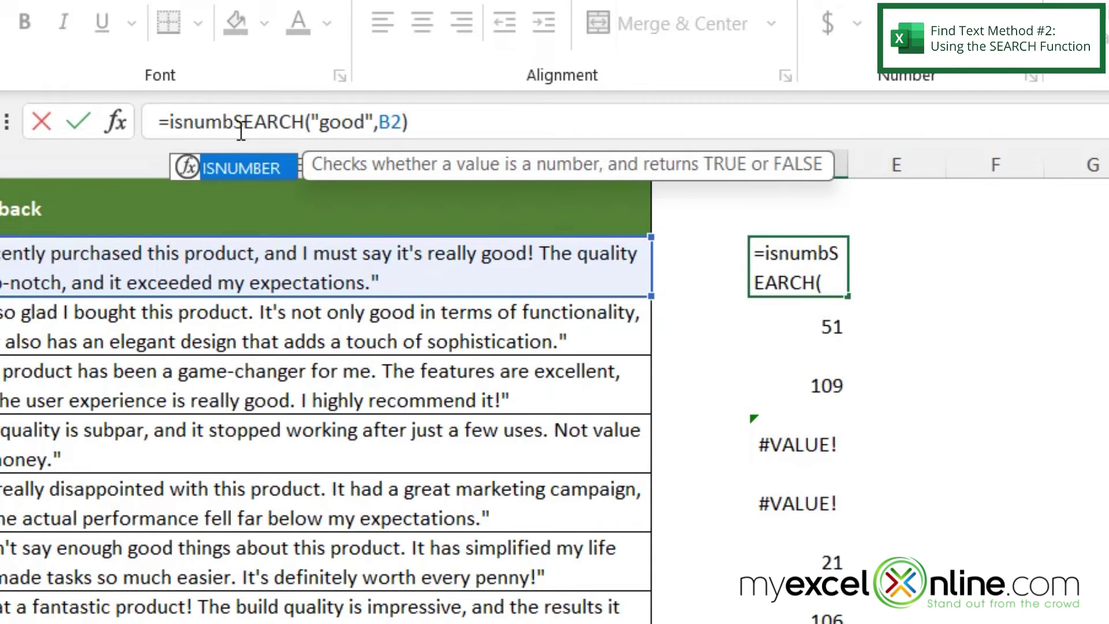
text(()
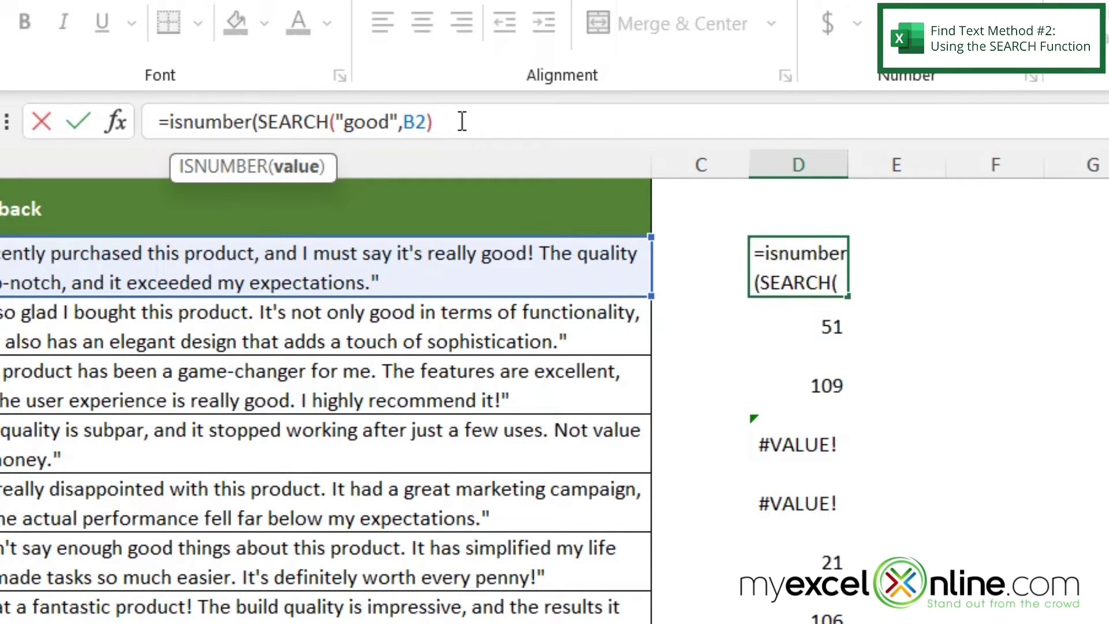
text())
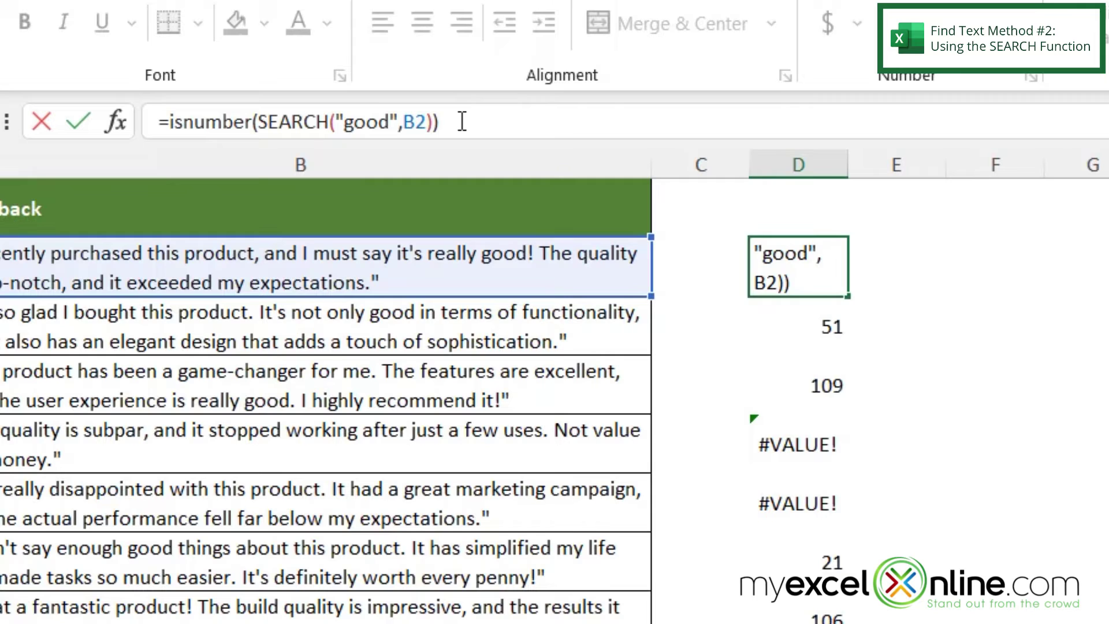
key(ctrl+Return)
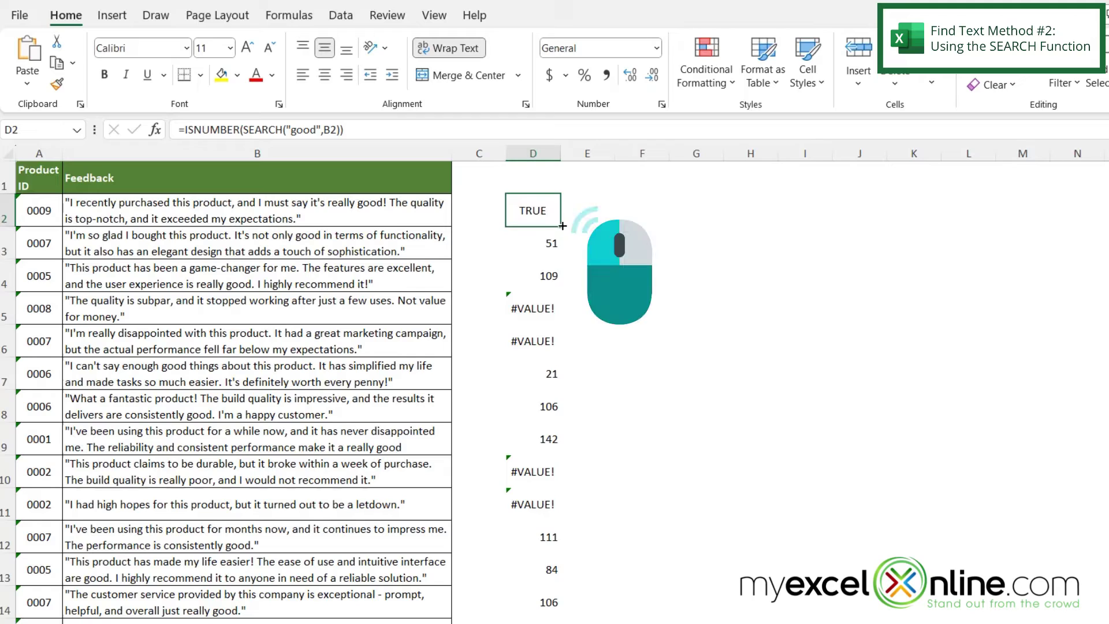
double_click(560, 227)
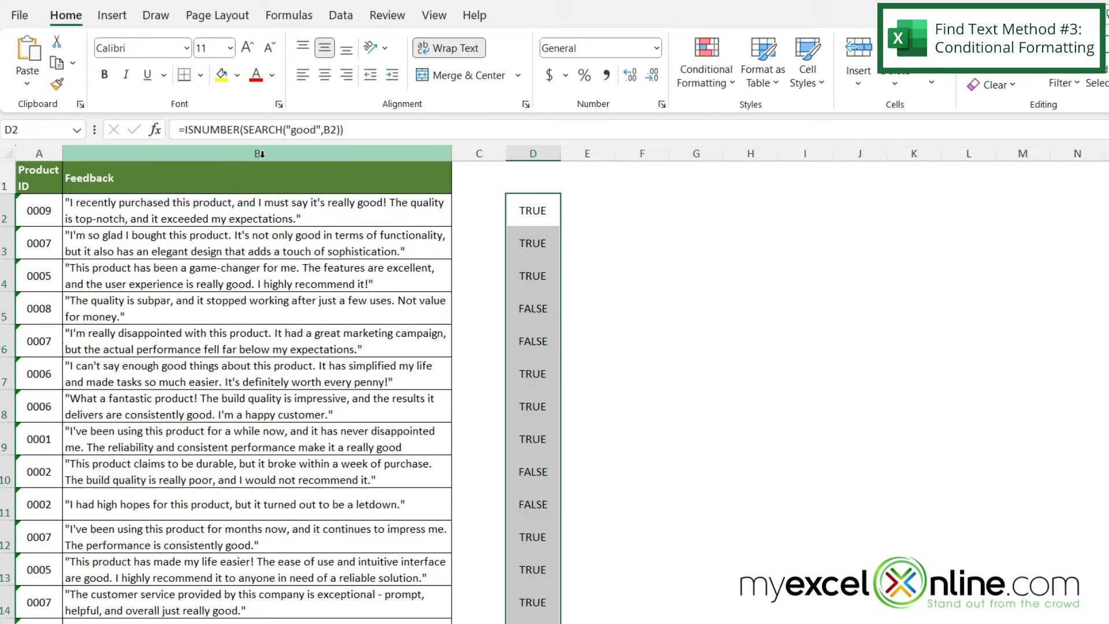
Step: Create a new conditional formatting rule on column B for Specific Text containing 'good'
click(261, 153)
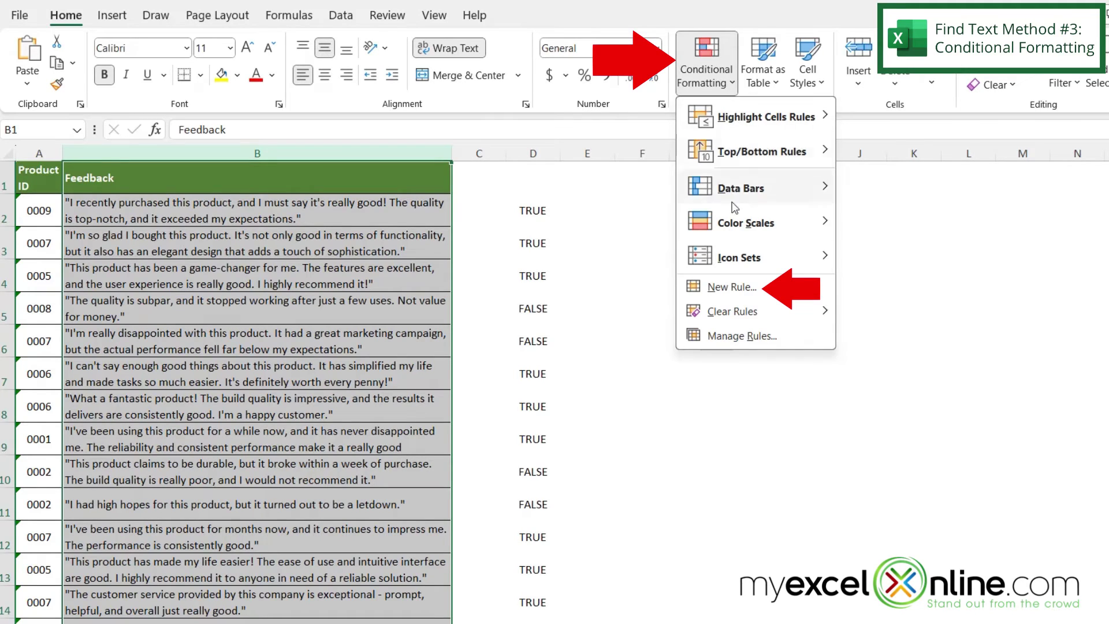
click(721, 289)
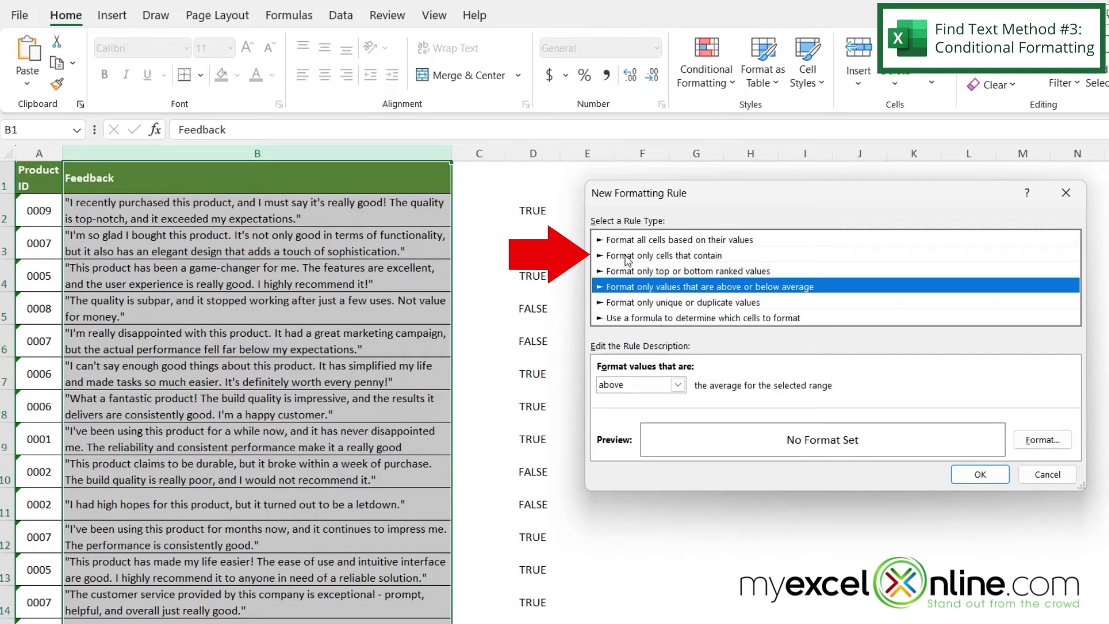
click(627, 259)
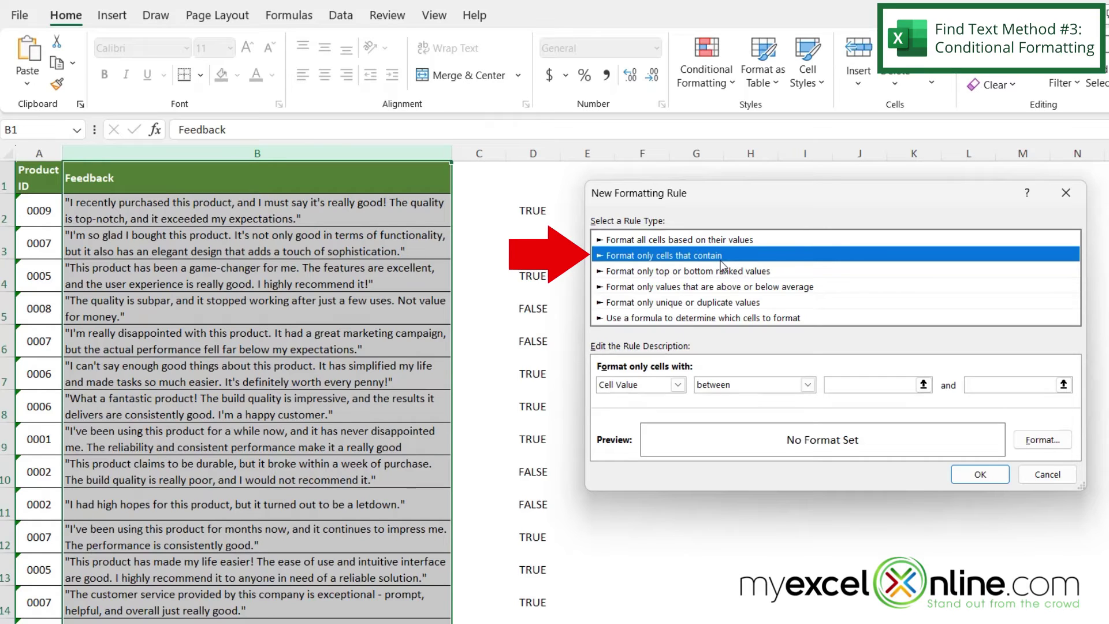
click(678, 385)
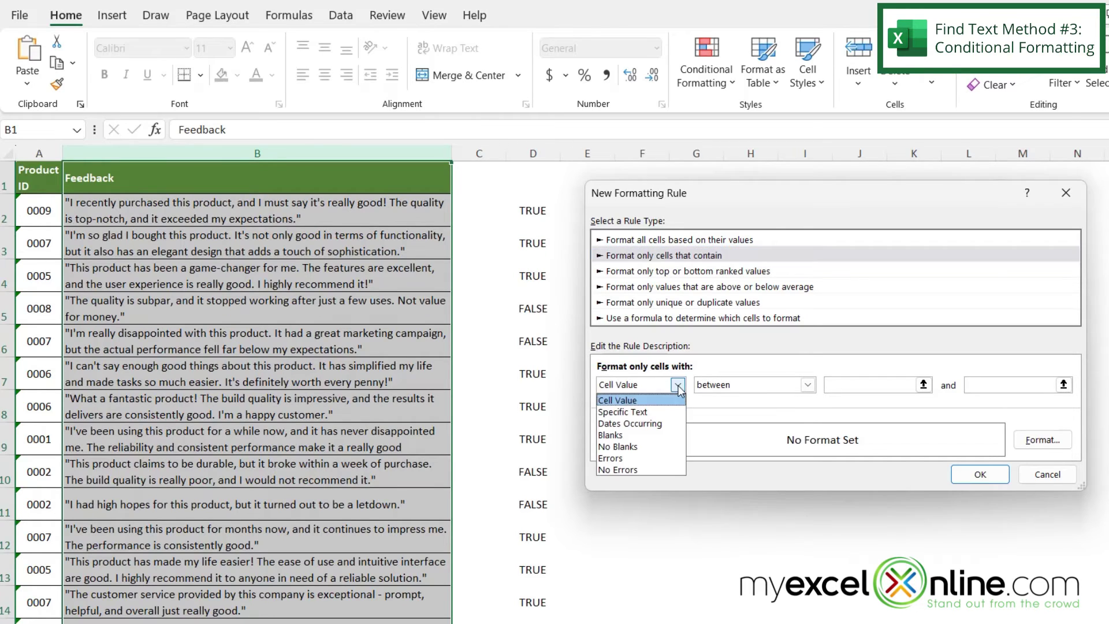
click(639, 413)
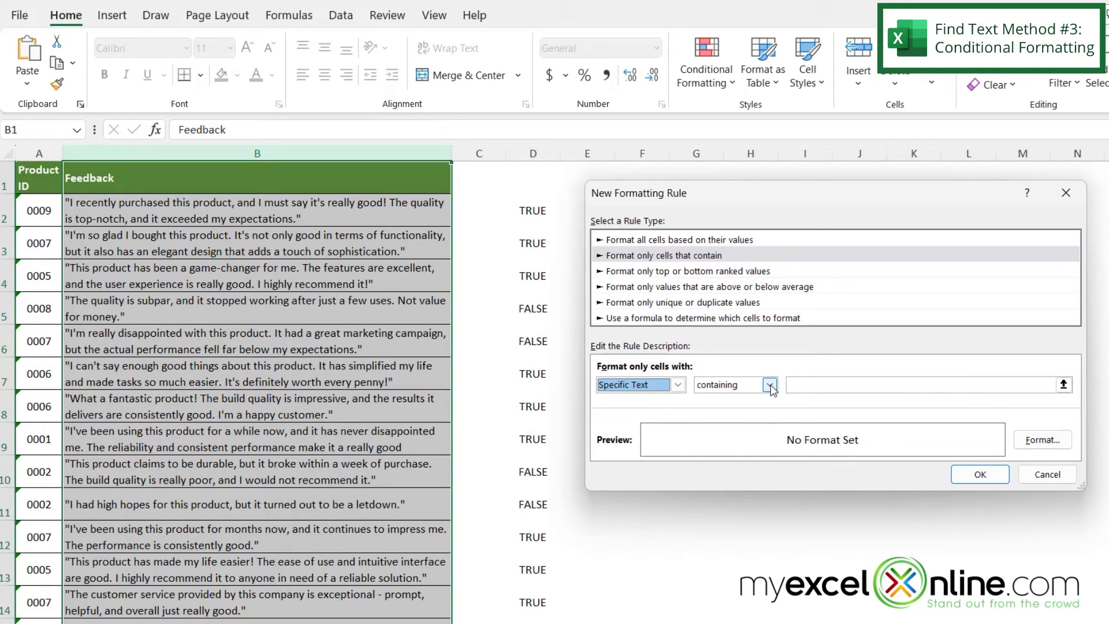
click(770, 385)
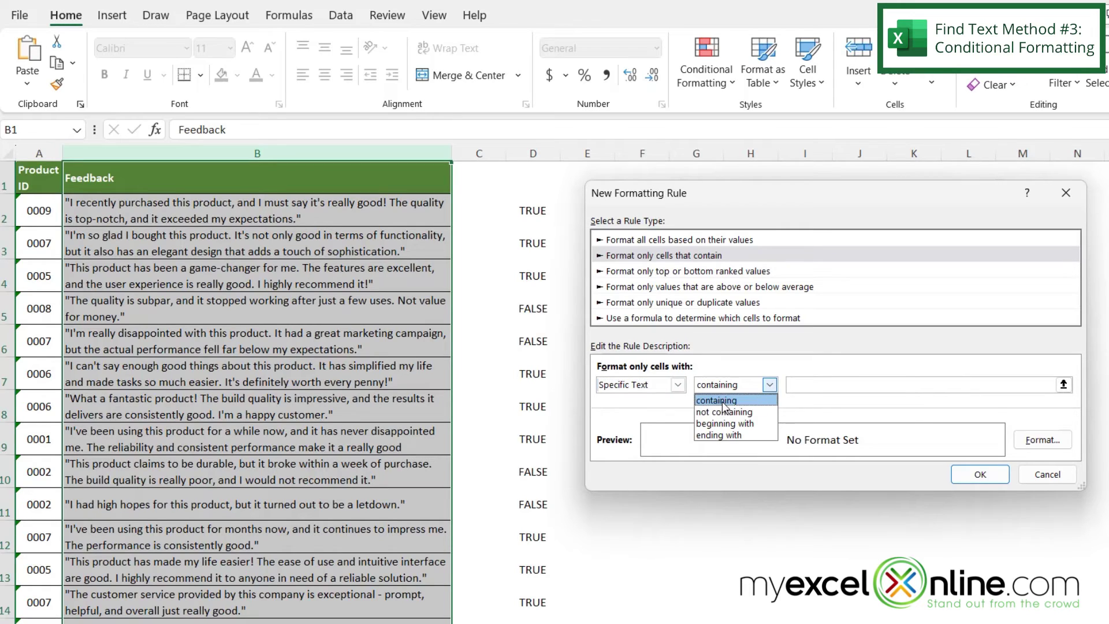
click(722, 401)
click(819, 384)
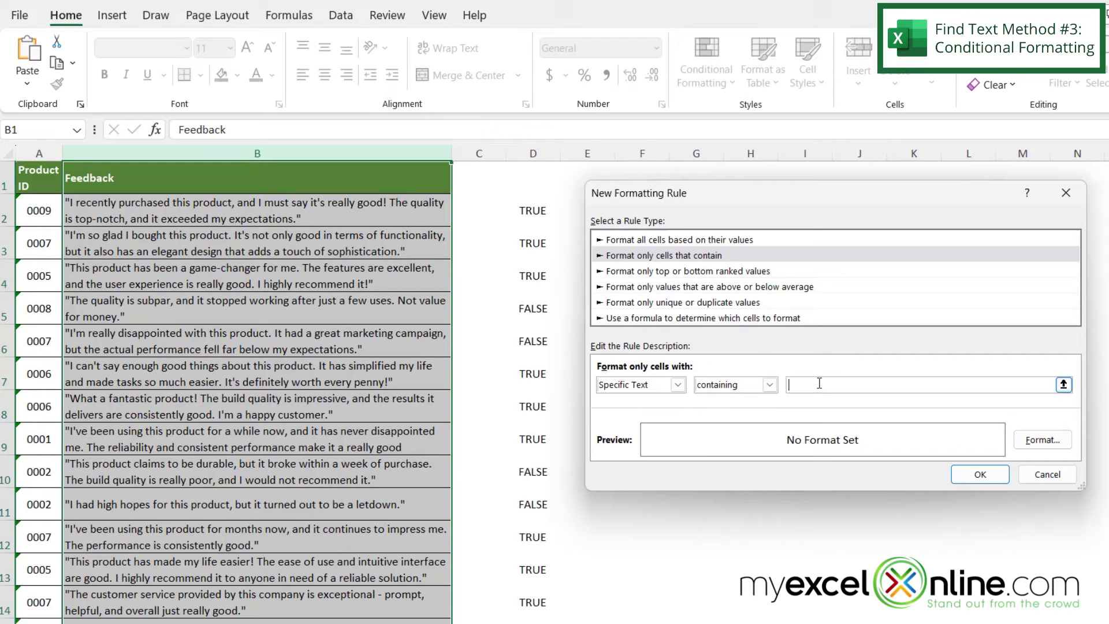
text(good)
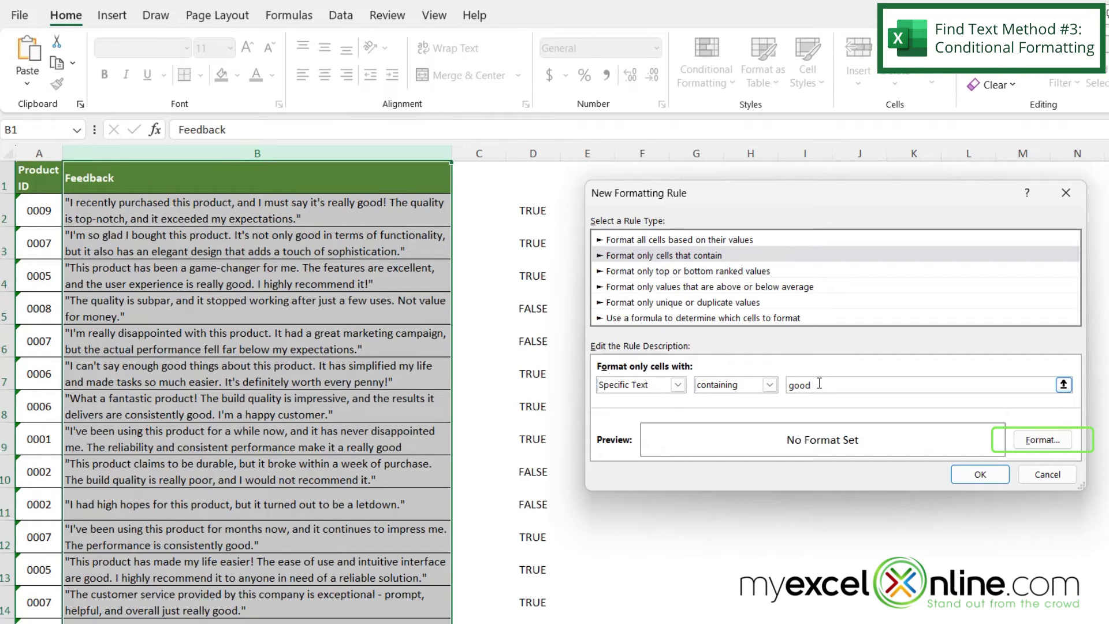
Step: Give the 'good' rule a dark red fill with bold white font and apply it
click(1038, 441)
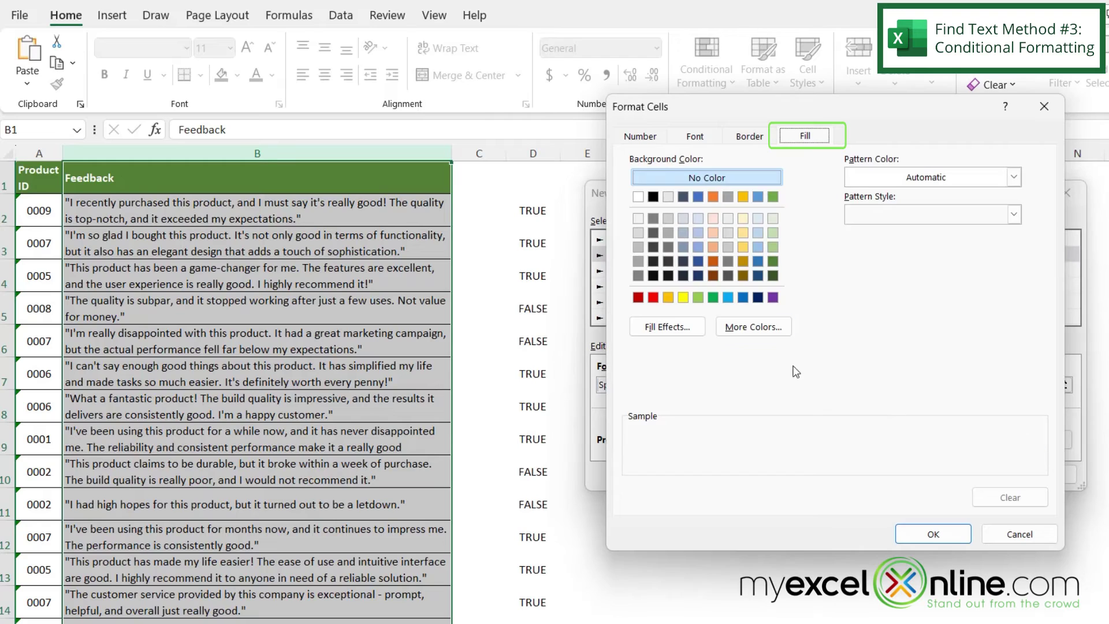
click(638, 298)
click(695, 136)
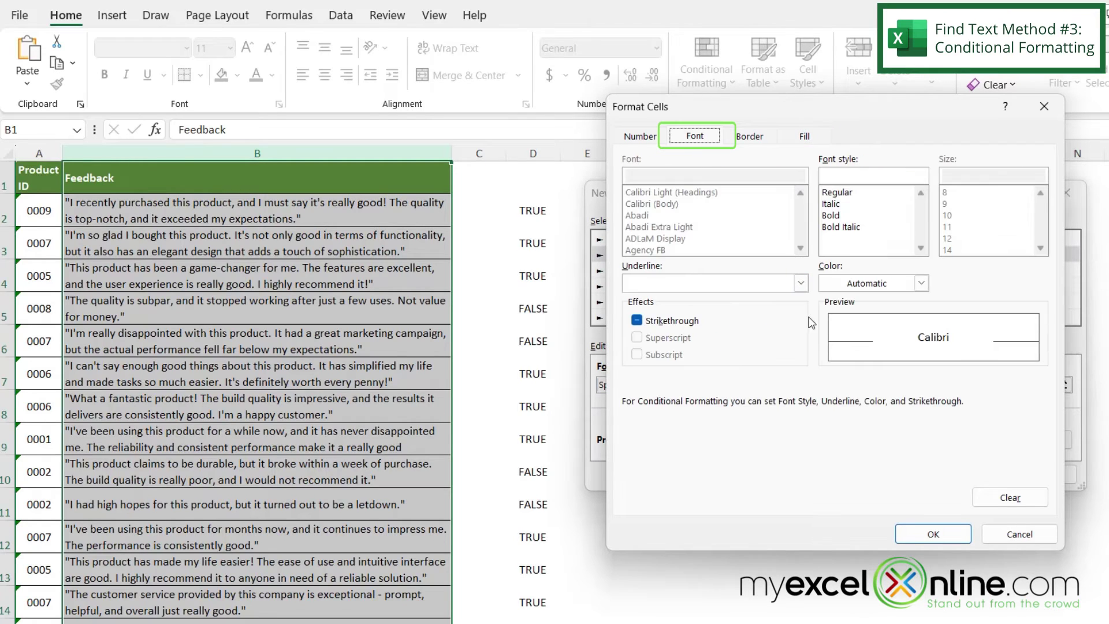
click(923, 283)
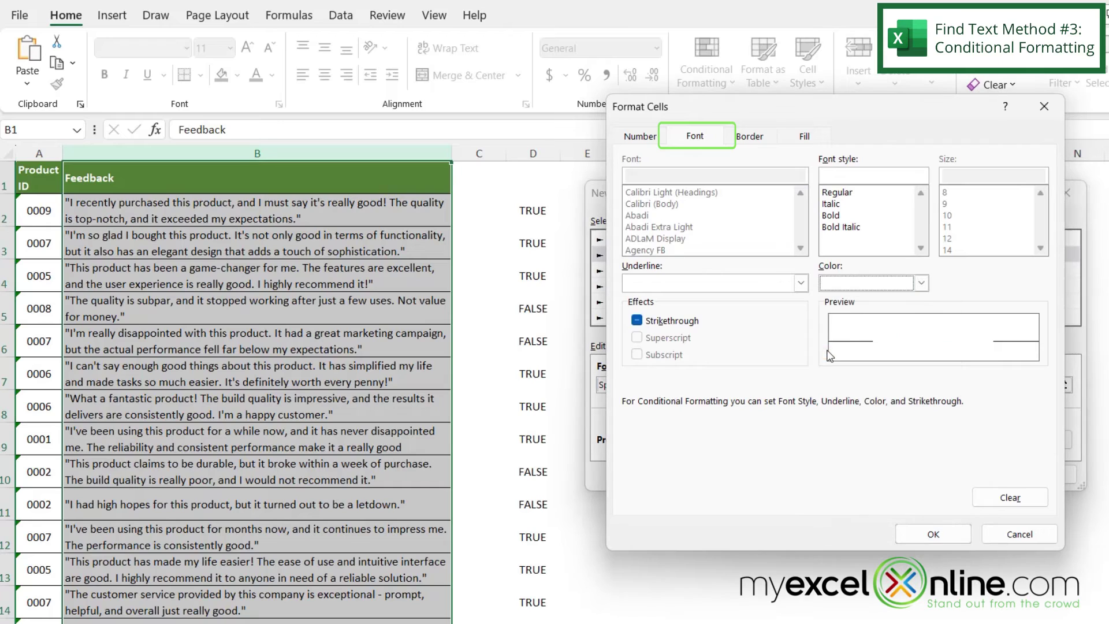
click(830, 353)
click(832, 217)
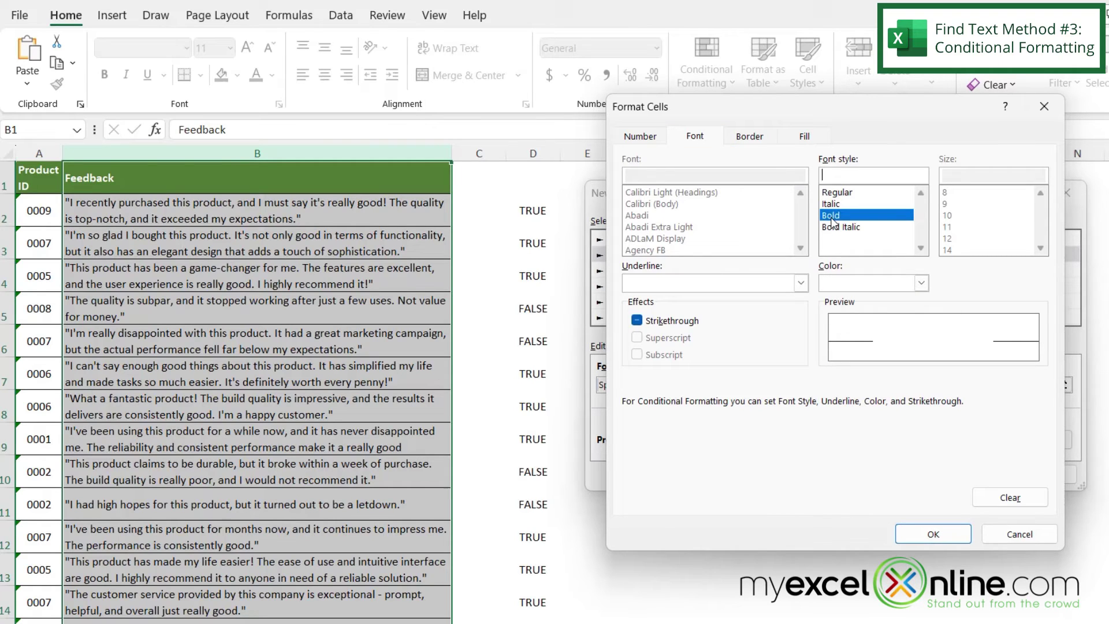
click(924, 529)
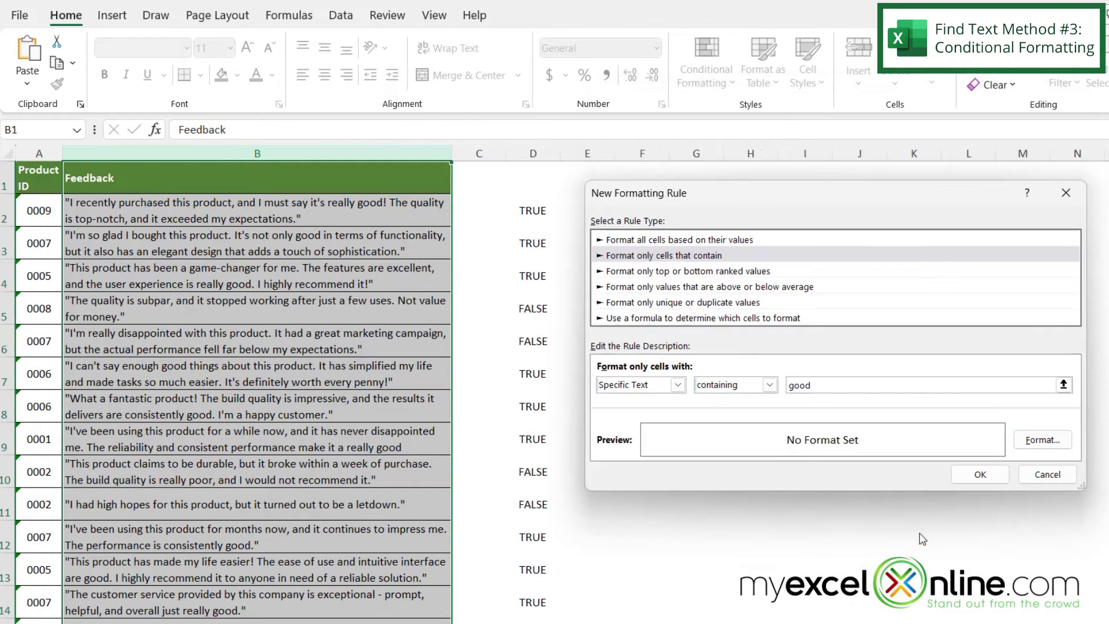
click(968, 482)
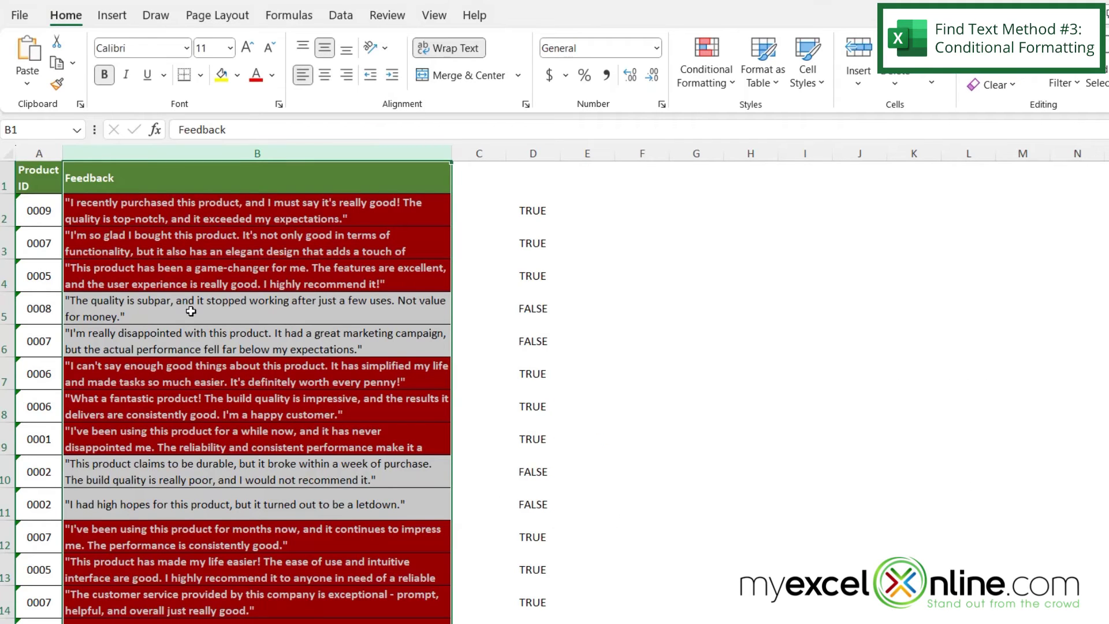